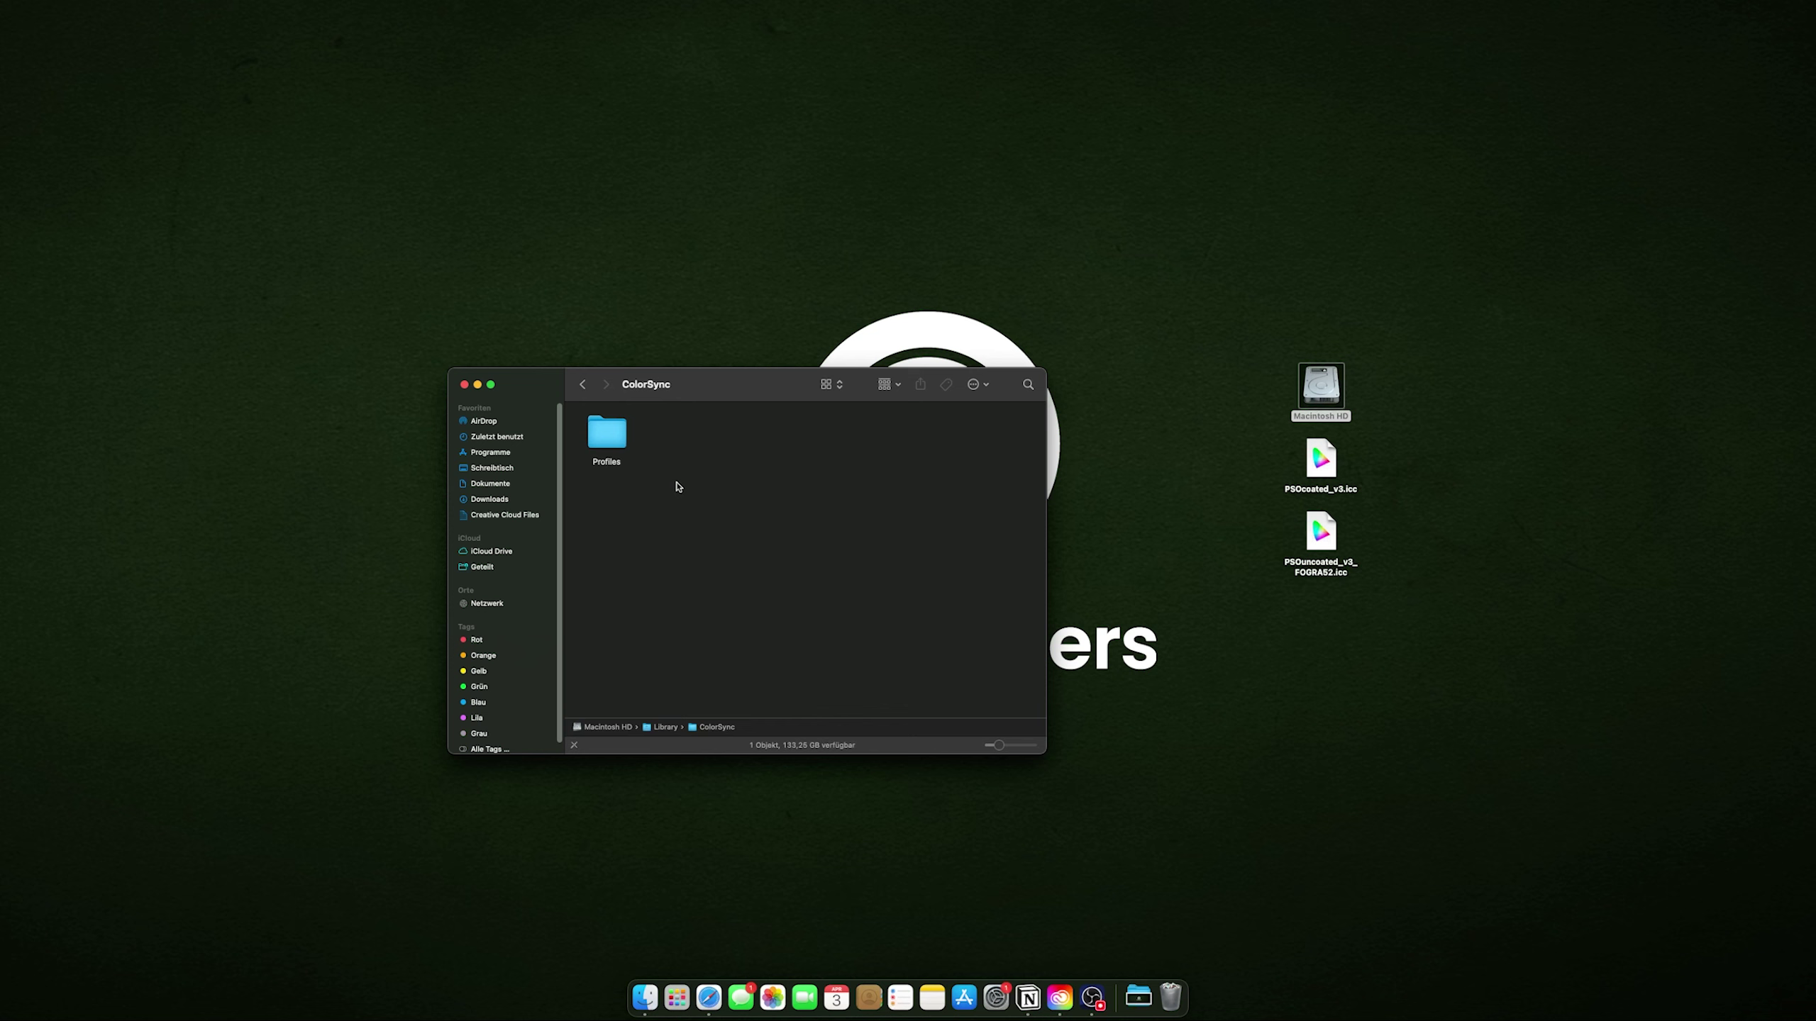
- Open the Profiles folder inside Library/ColorSync to view the installed ICC profiles
double_click(608, 445)
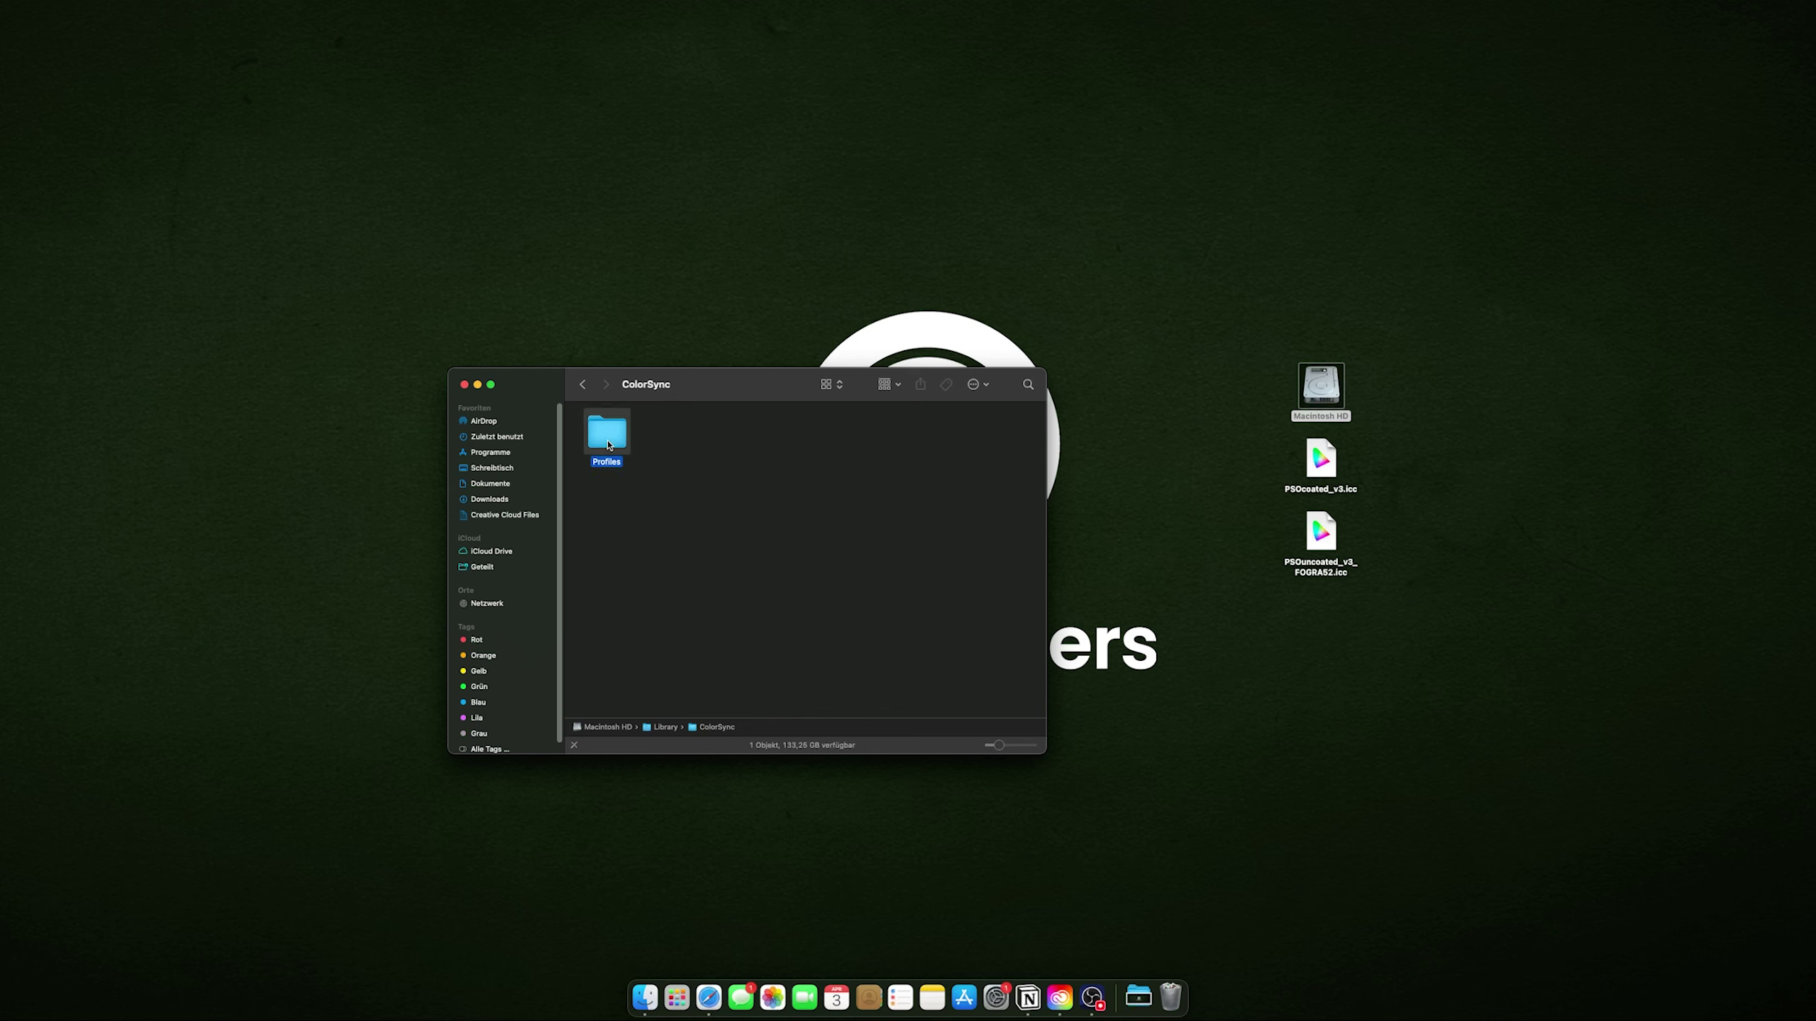